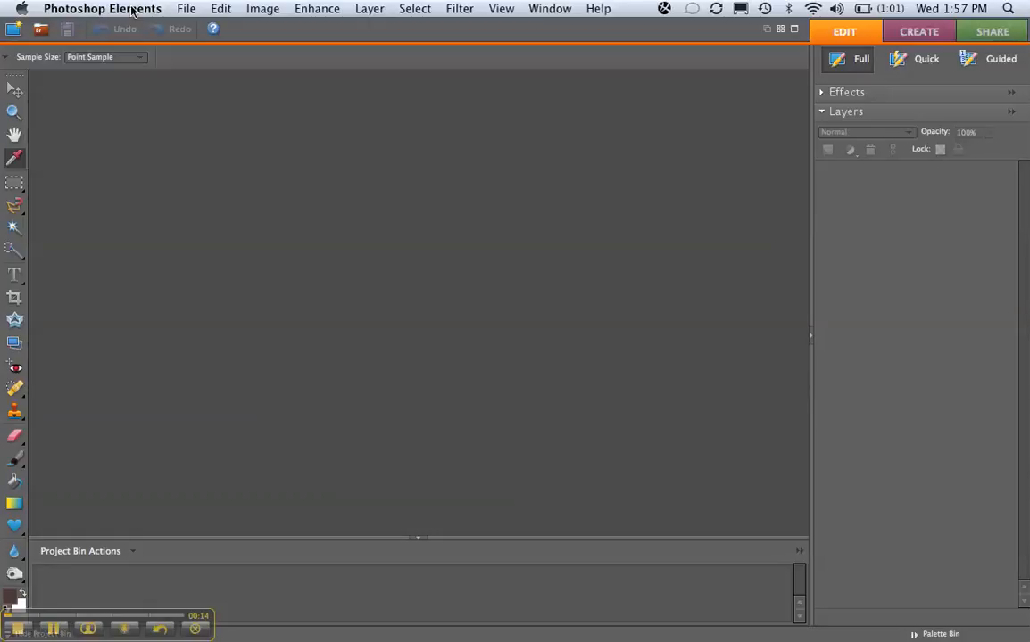
- Open the image me.jpg from the Desktop
click(188, 8)
click(165, 41)
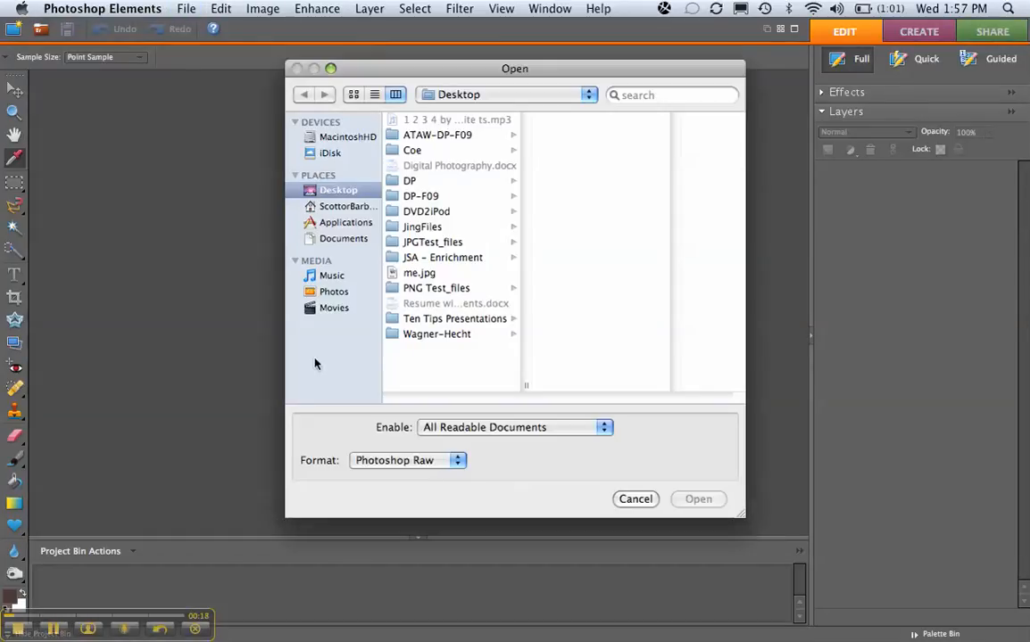
double_click(422, 274)
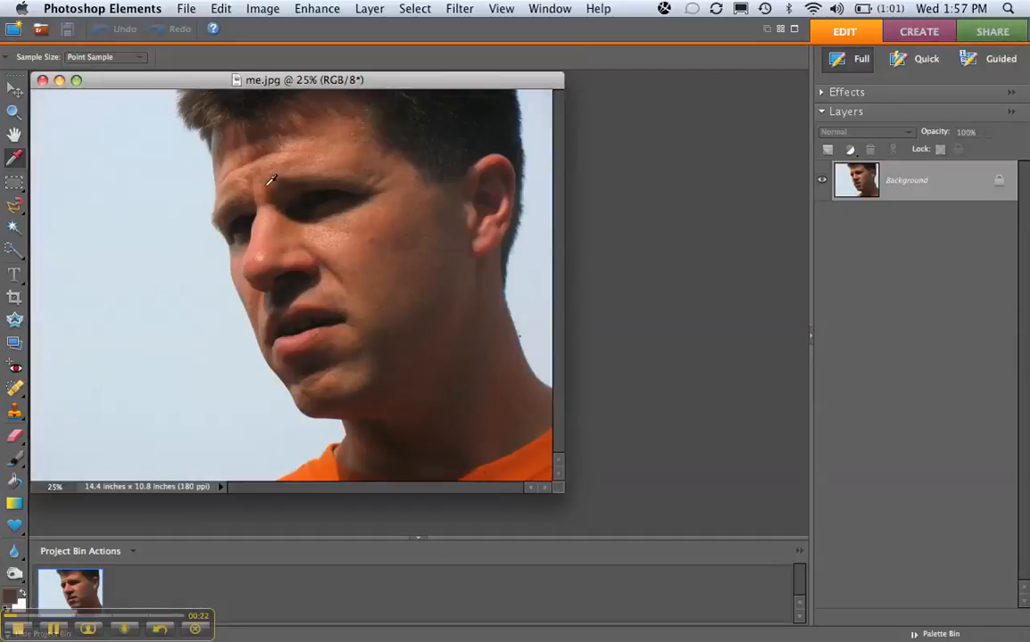
- Save the photo to the Desktop in Photoshop format as me.psd
click(191, 9)
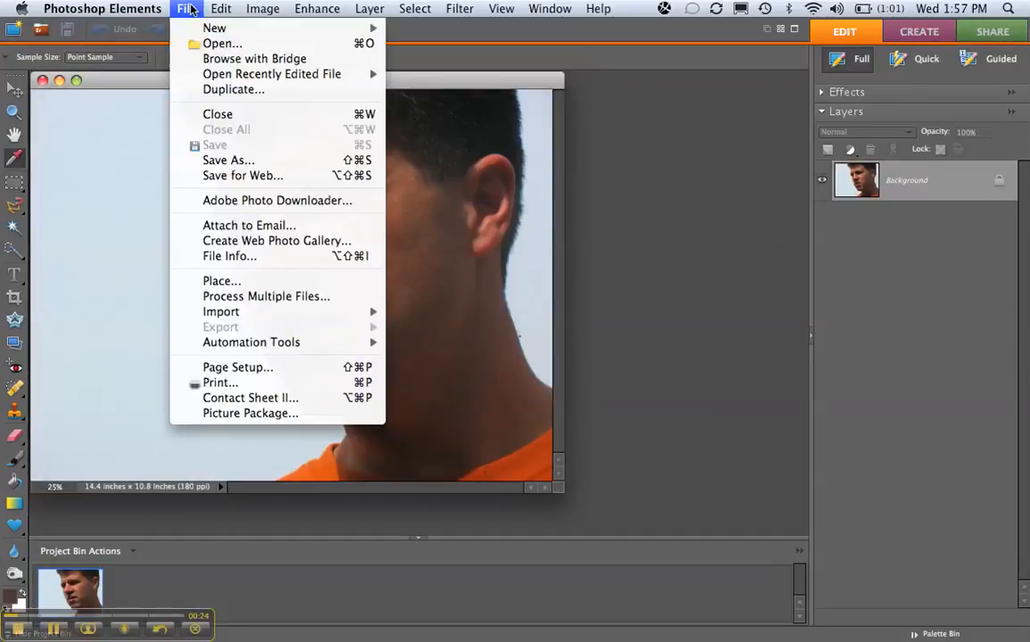
click(207, 159)
click(491, 221)
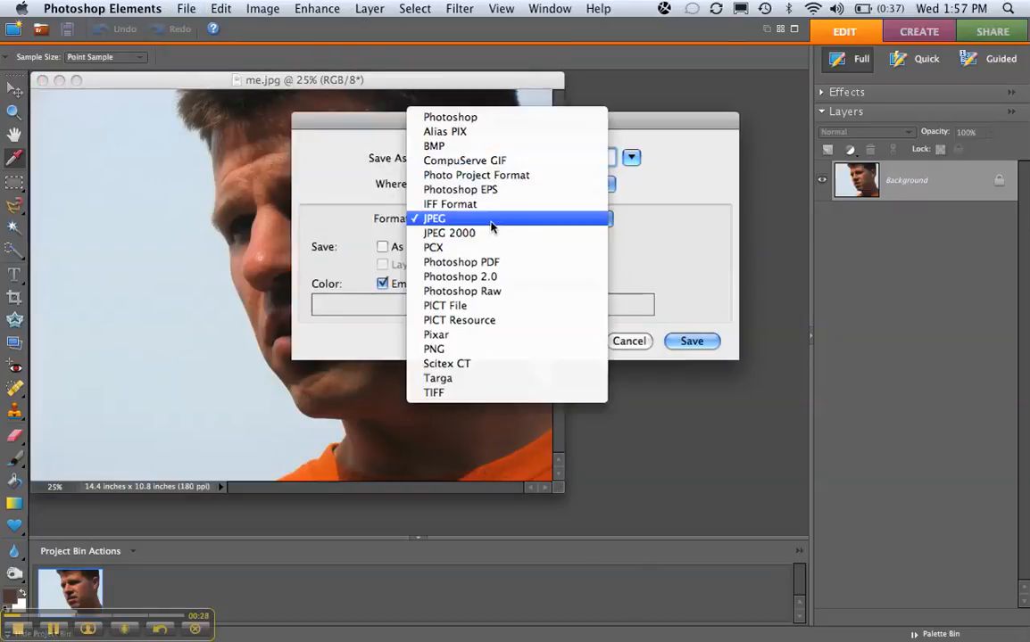
click(488, 116)
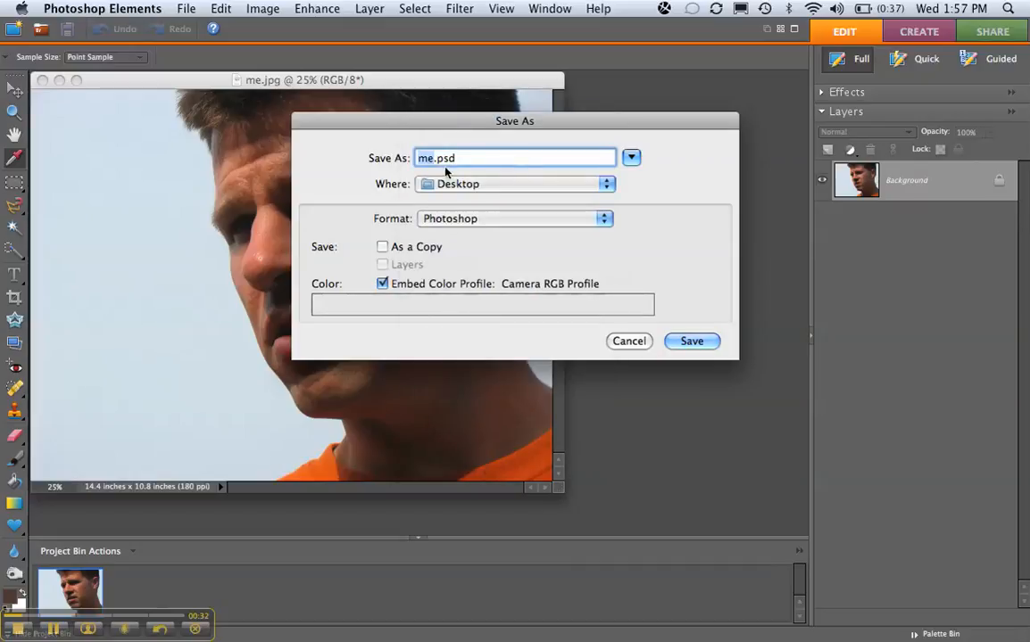
click(678, 341)
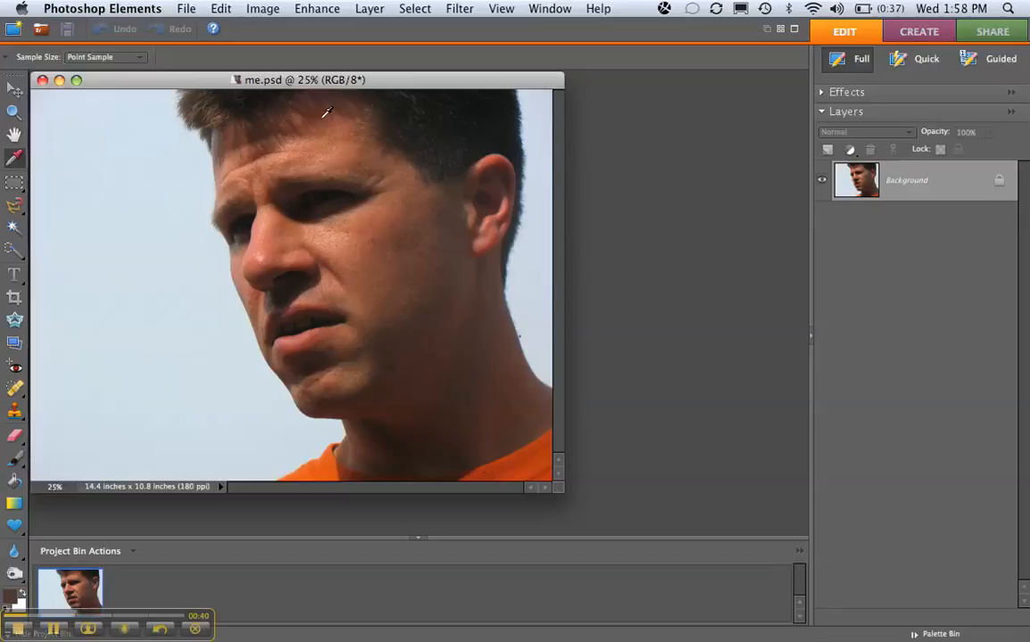
- Start Adjust Color Curves on the photo and look through the available curve styles
click(304, 8)
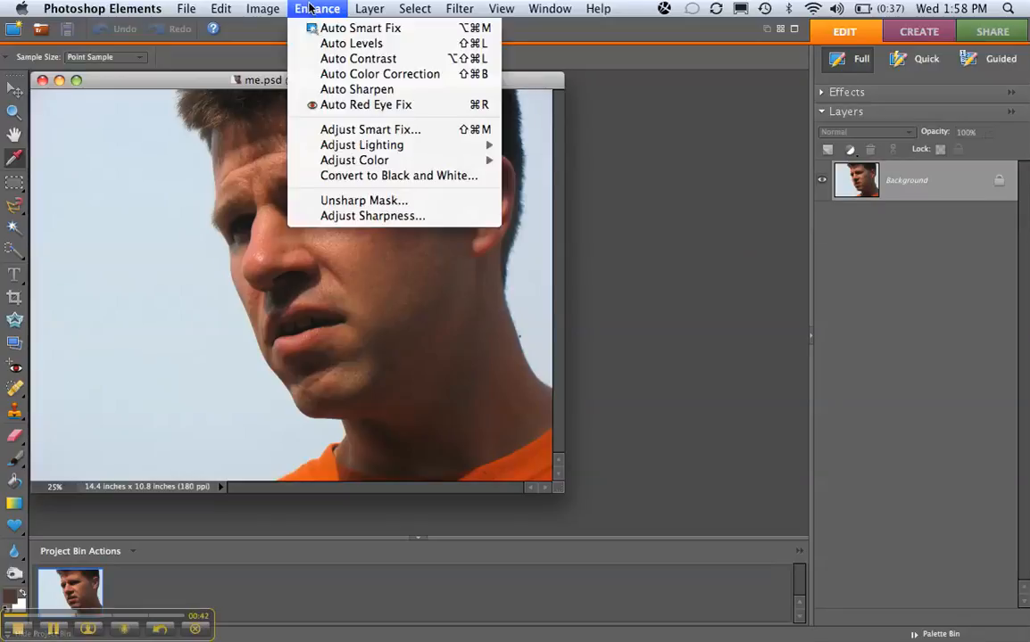
mouse_move(346, 163)
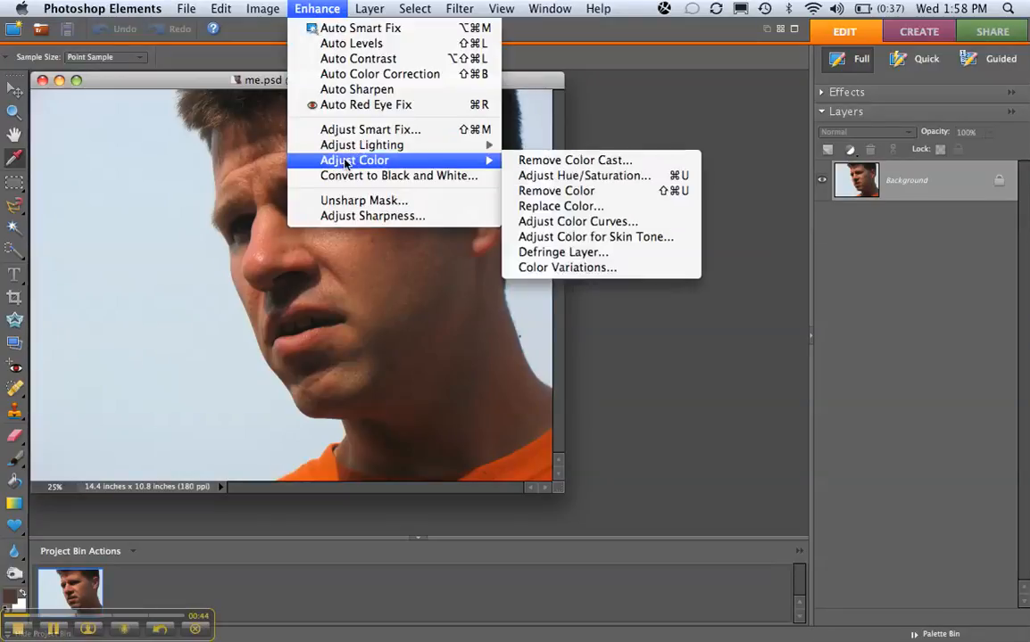
click(547, 230)
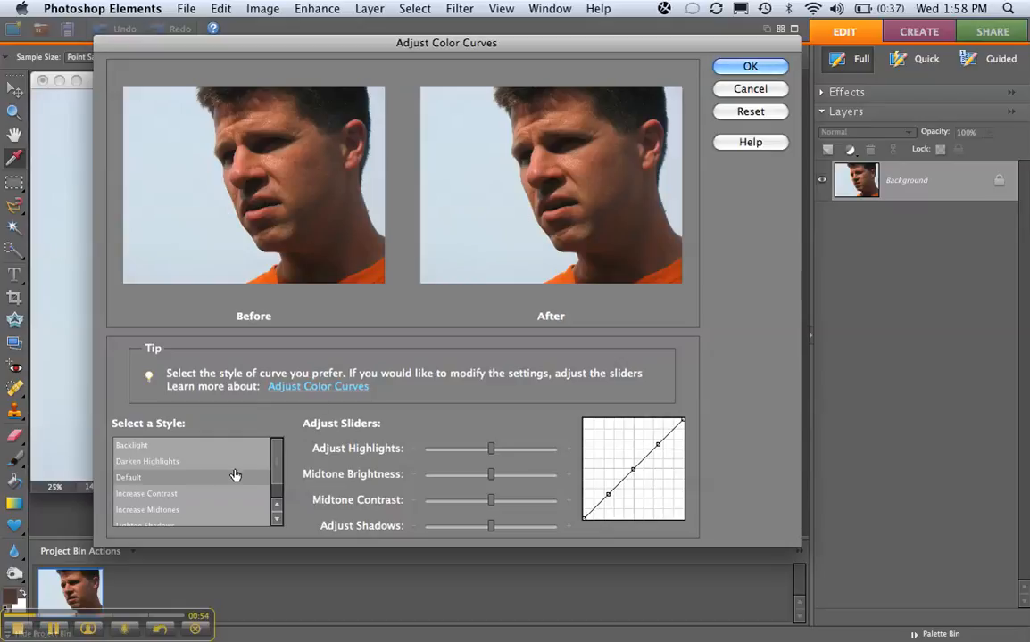
scroll(175, 459, down, 2)
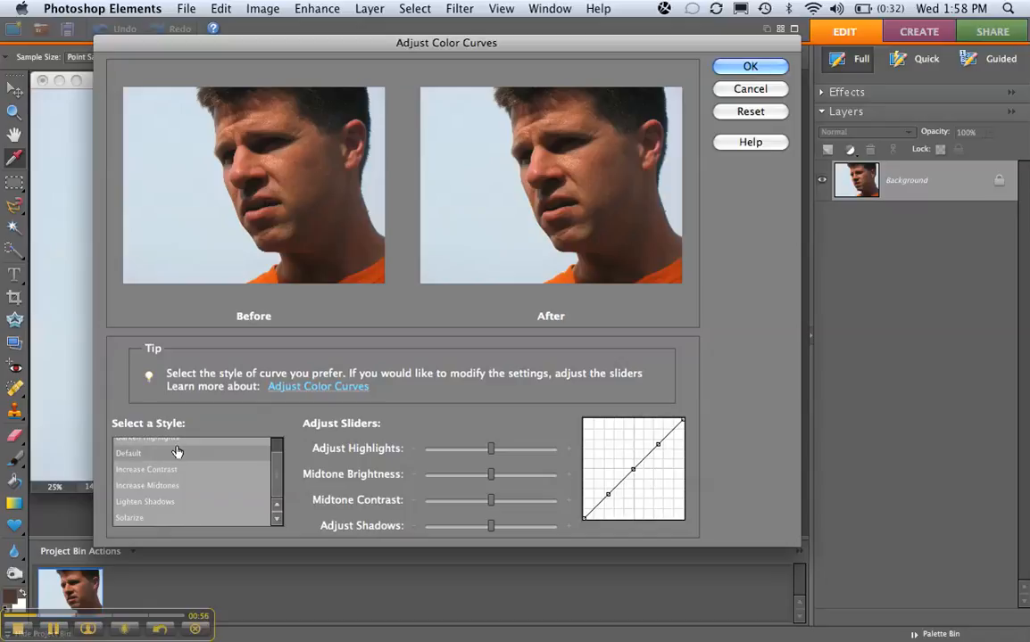
scroll(170, 452, up, 1)
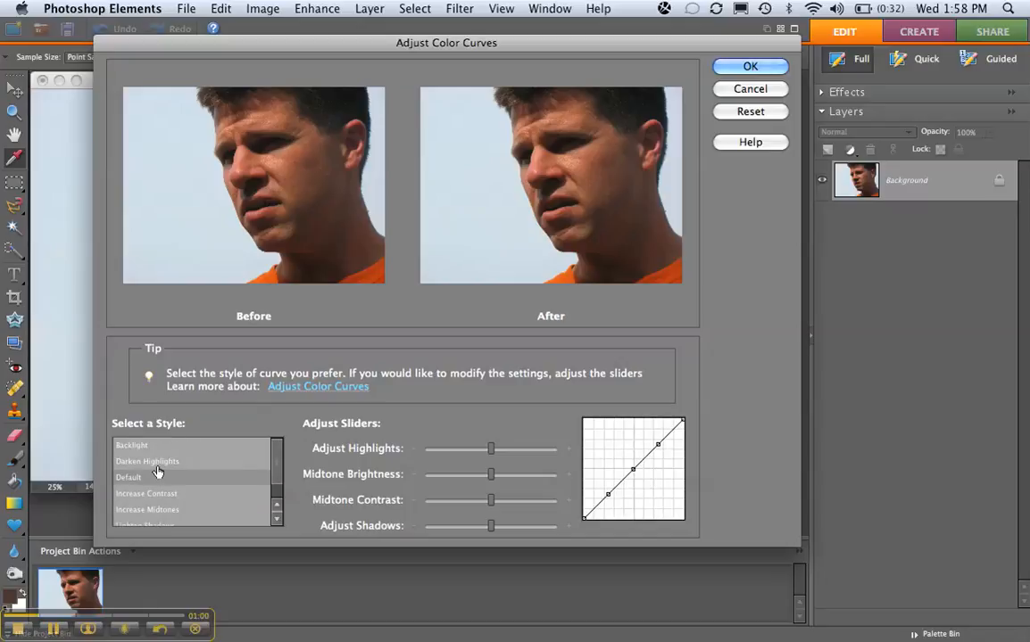
scroll(156, 475, down, 2)
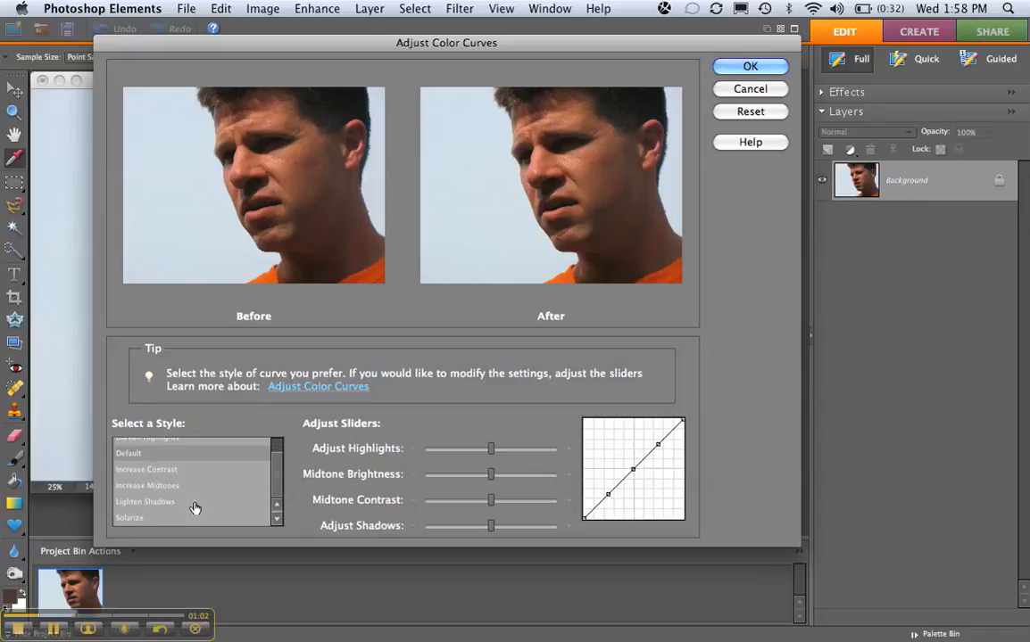
scroll(177, 513, up, 1)
scroll(177, 513, up, 1)
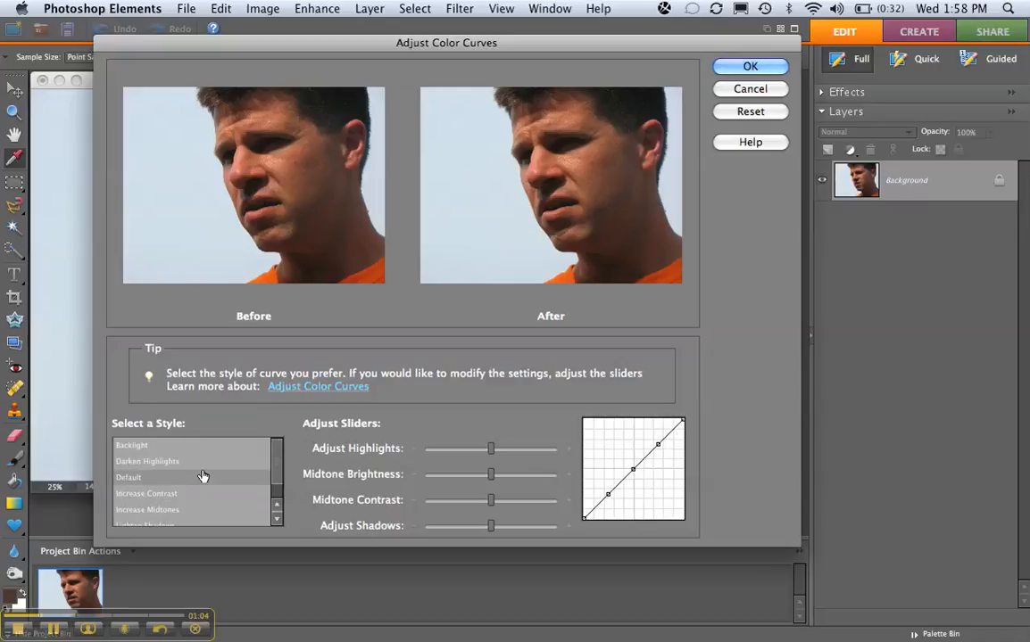
scroll(152, 490, down, 2)
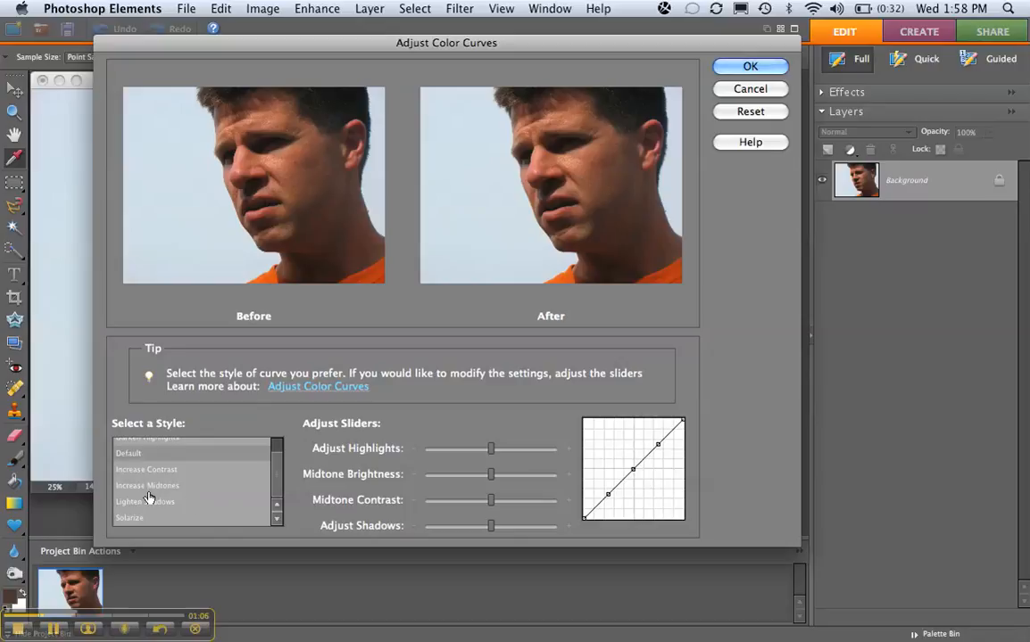
- Preview the Increase Midtones, Increase Contrast, Backlight and Darken Highlights curve styles, and return to Default
click(148, 487)
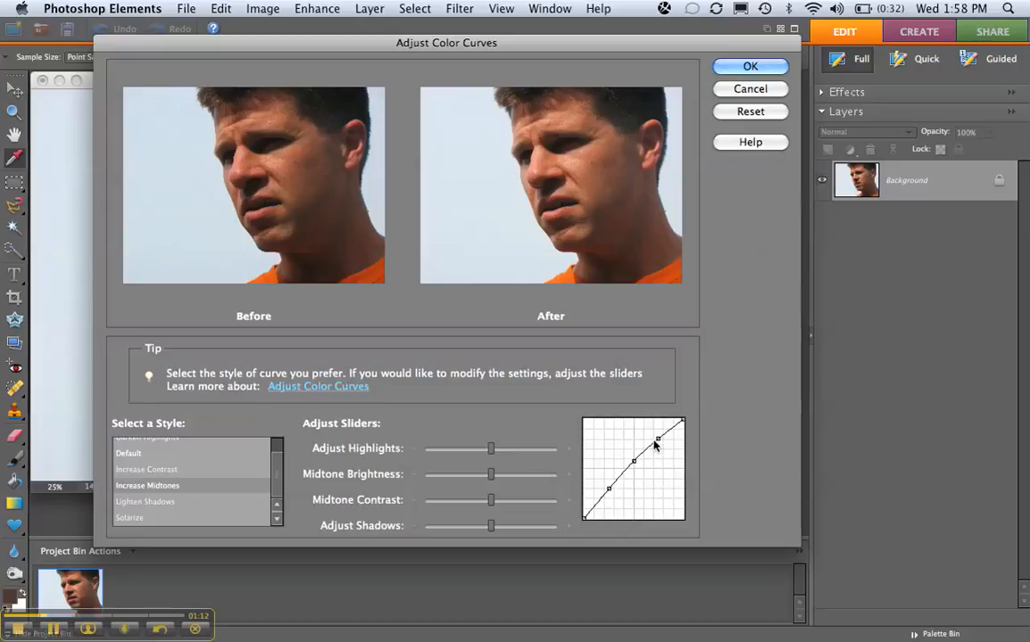
click(129, 472)
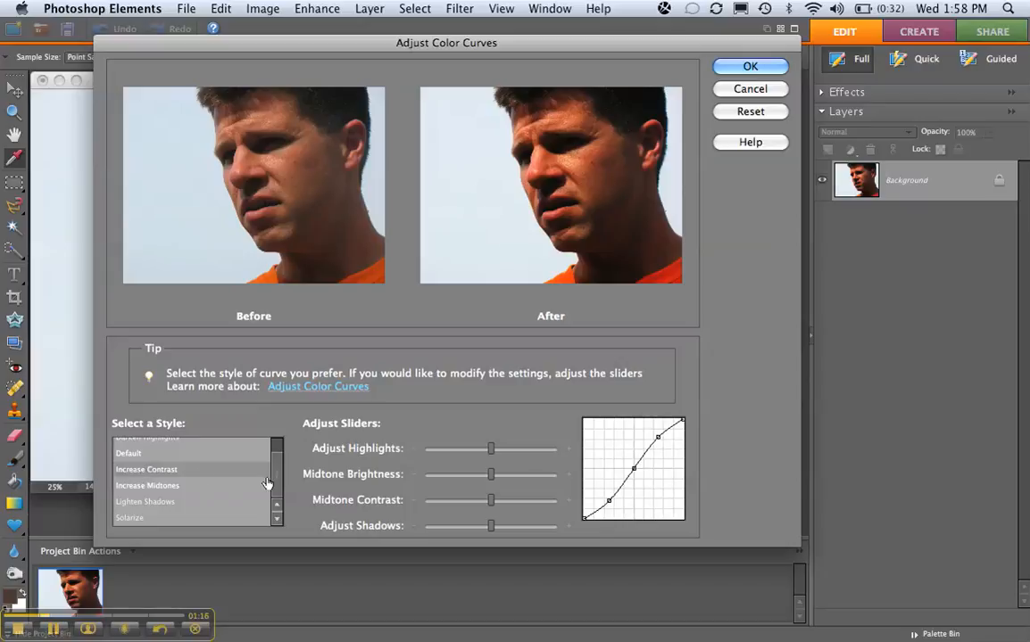
scroll(229, 467, up, 2)
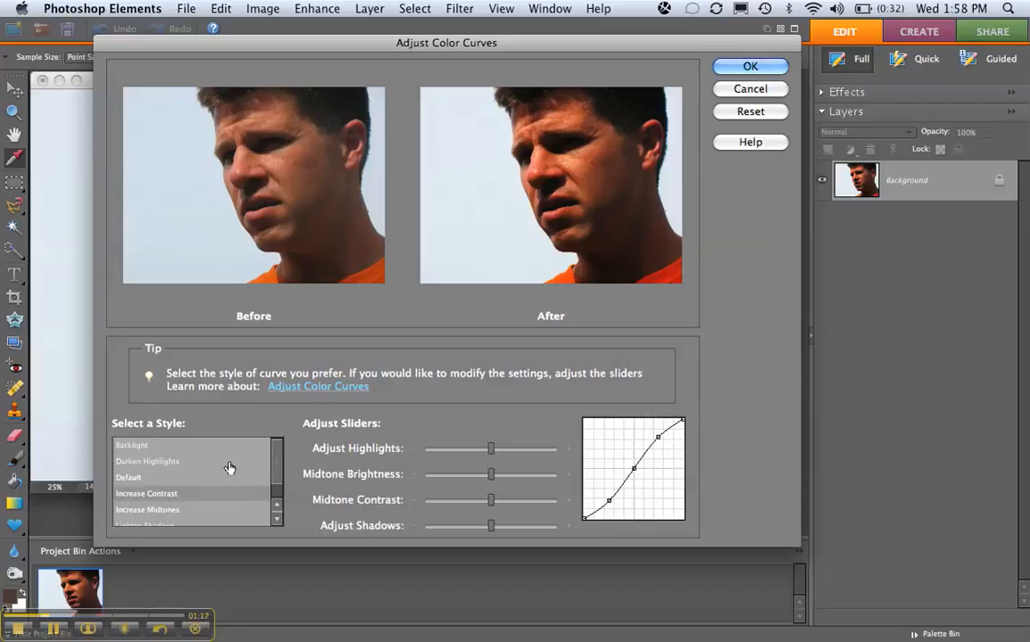
click(141, 446)
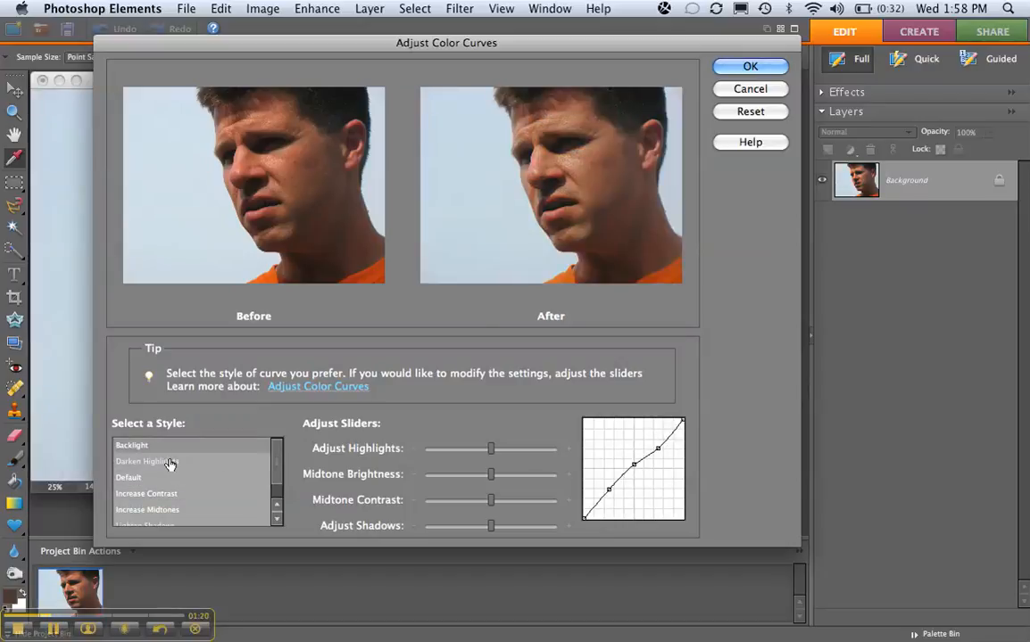
click(169, 463)
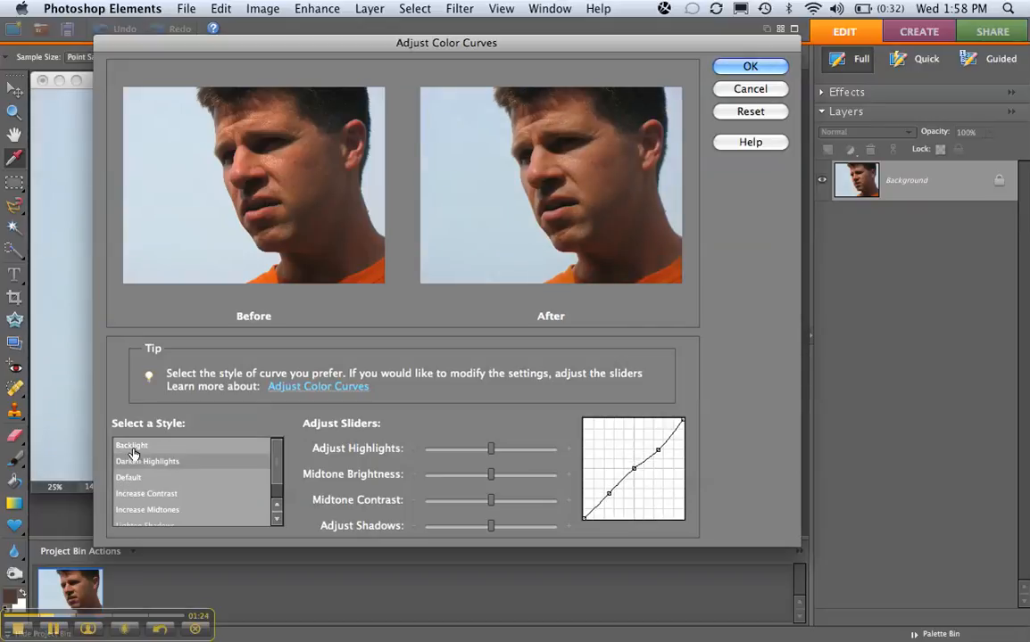
scroll(272, 482, down, 2)
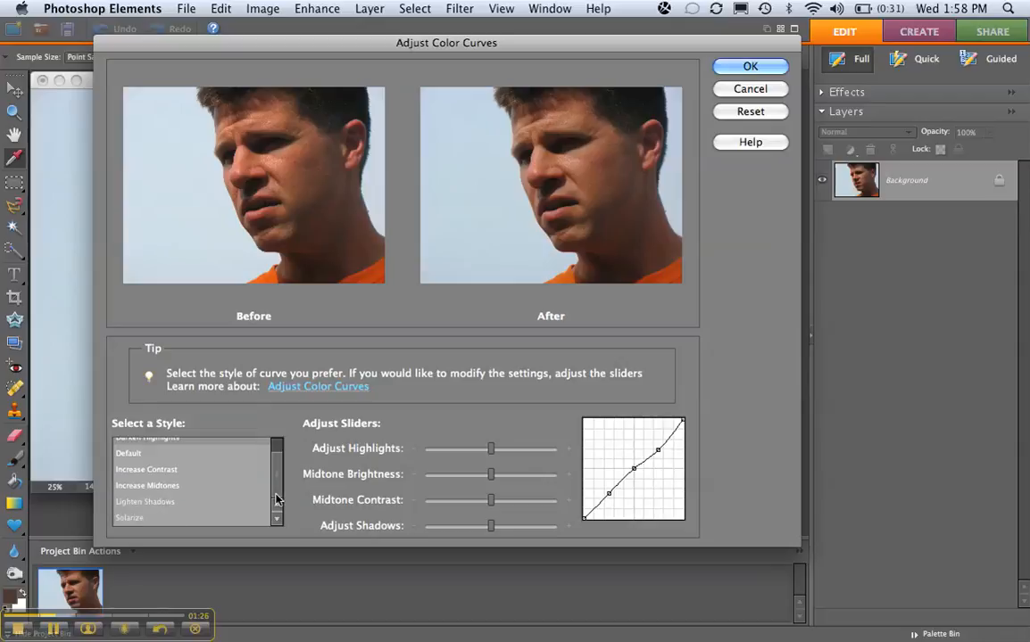
scroll(250, 451, up, 2)
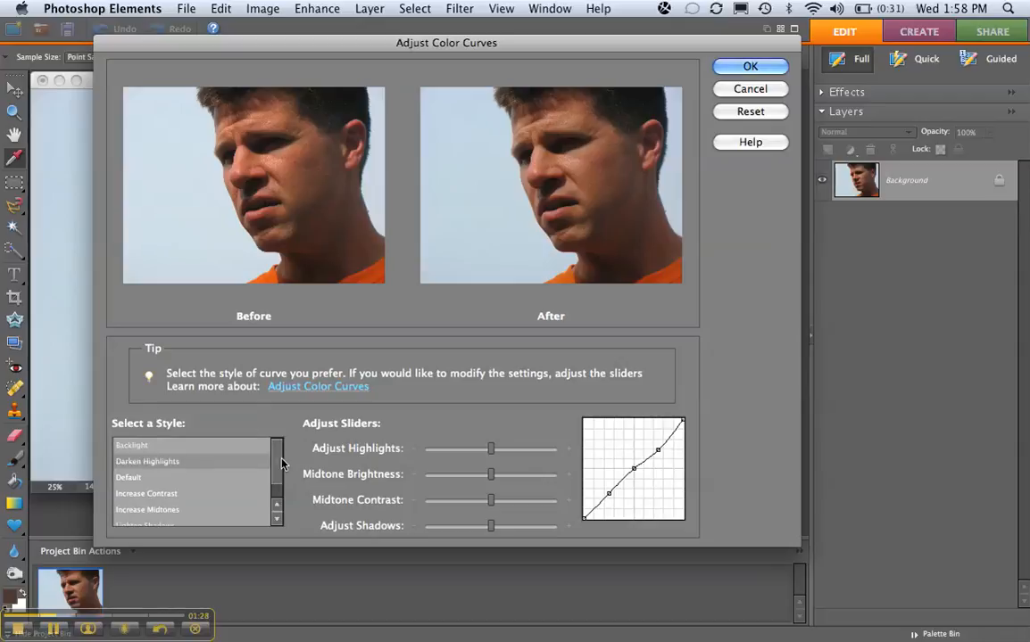
click(142, 477)
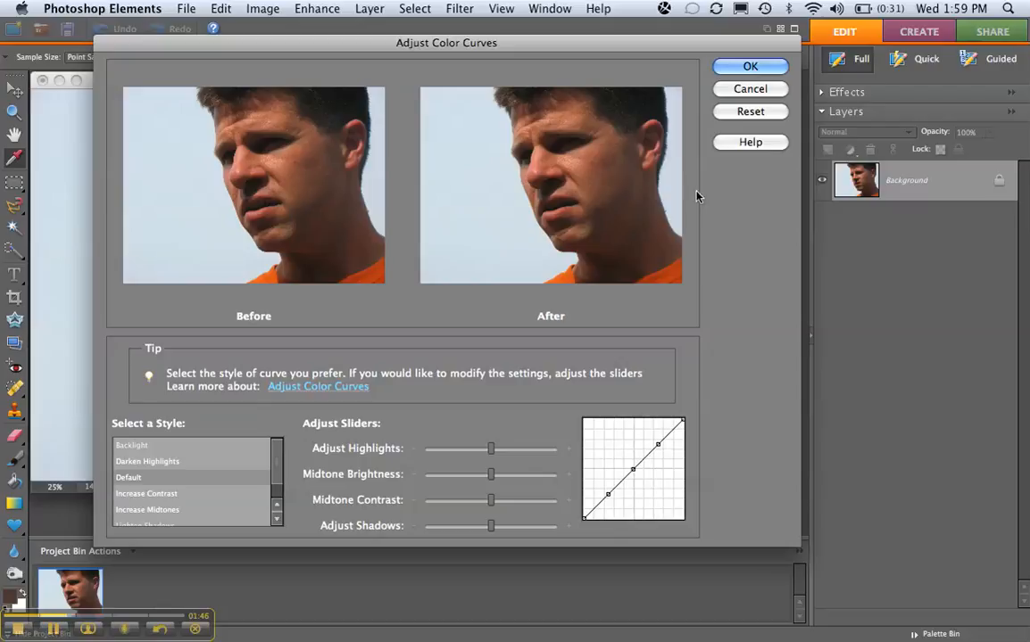
- Apply the Backlight curve style, raise the highlights and midtone contrast slightly, and lower the shadows a little
click(124, 449)
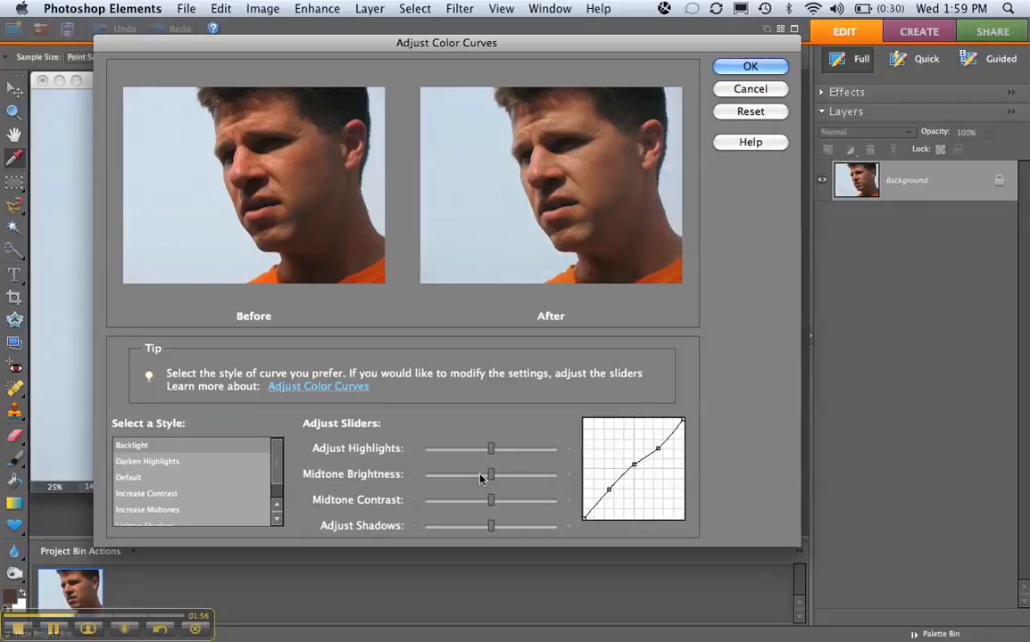
mouse_move(489, 451)
mouse_down()
mouse_move(563, 448)
mouse_move(497, 448)
mouse_up()
mouse_move(490, 477)
mouse_down()
mouse_move(479, 474)
mouse_move(505, 472)
mouse_move(480, 472)
mouse_move(490, 473)
mouse_up()
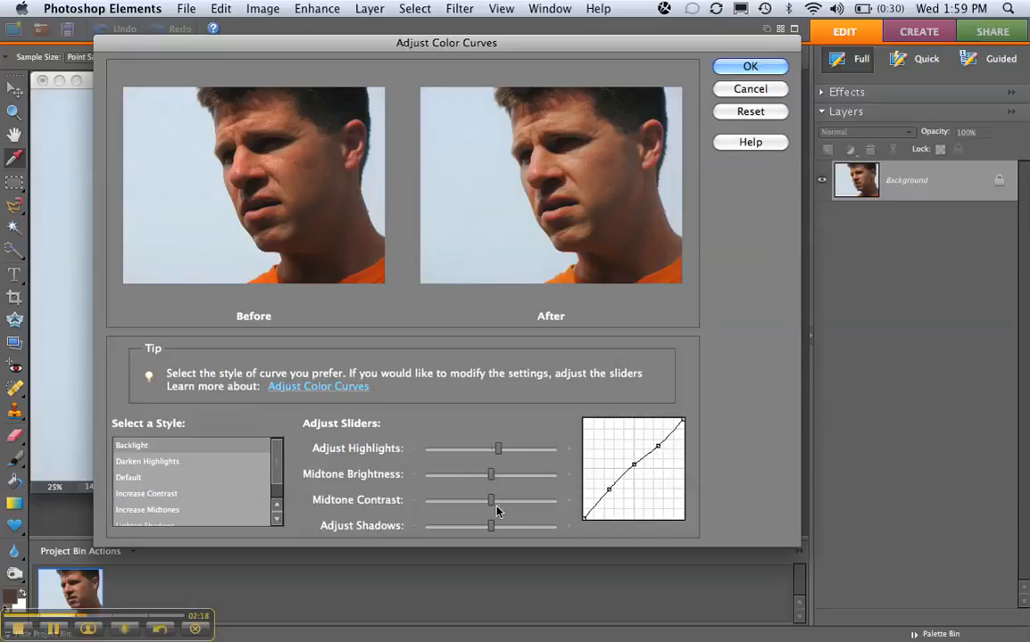
drag(491, 500, 493, 502)
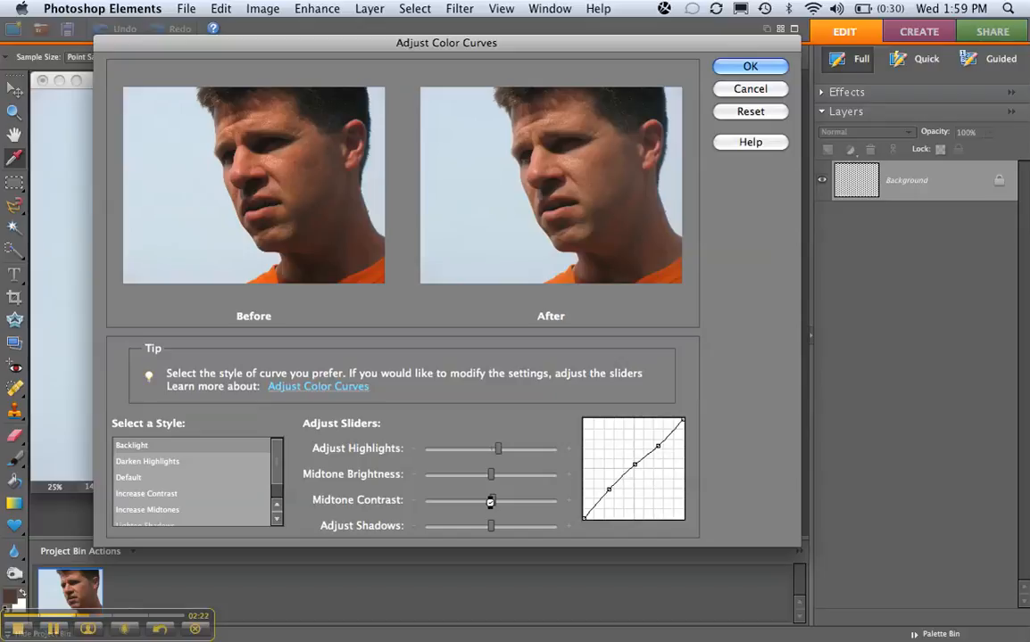
drag(490, 529, 481, 526)
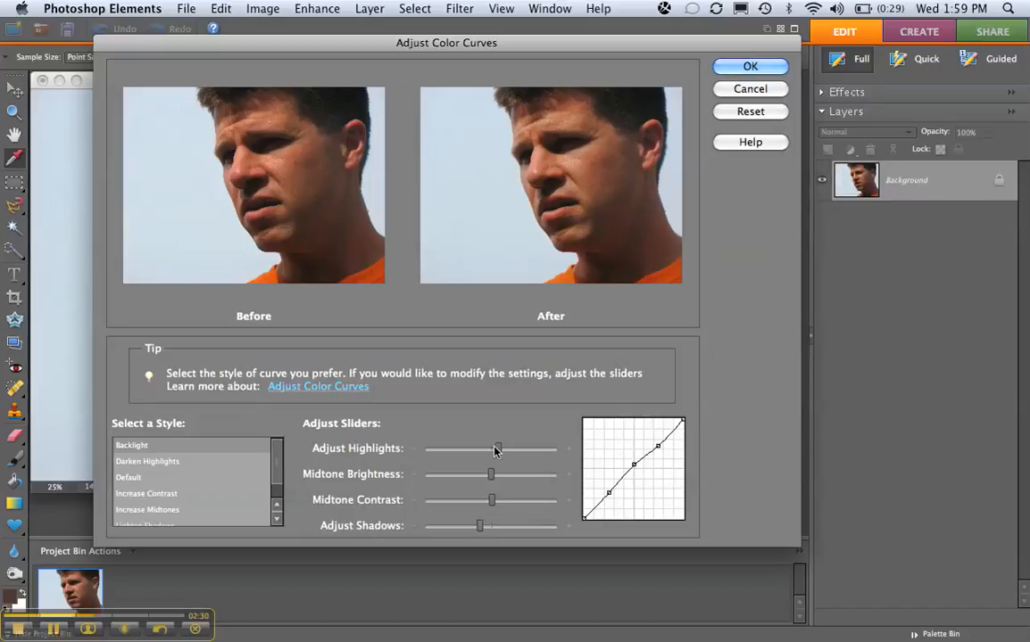
- Try stronger highlights, darker shadows and lower midtone brightness and contrast on the Backlight curve, and return to the Default style
drag(501, 451, 518, 454)
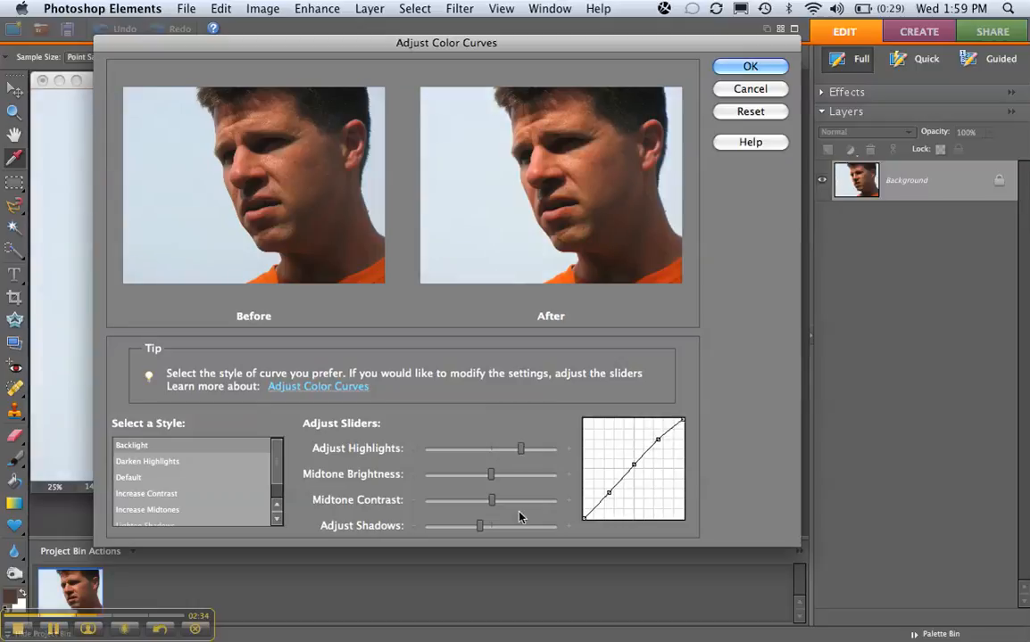
drag(480, 526, 456, 527)
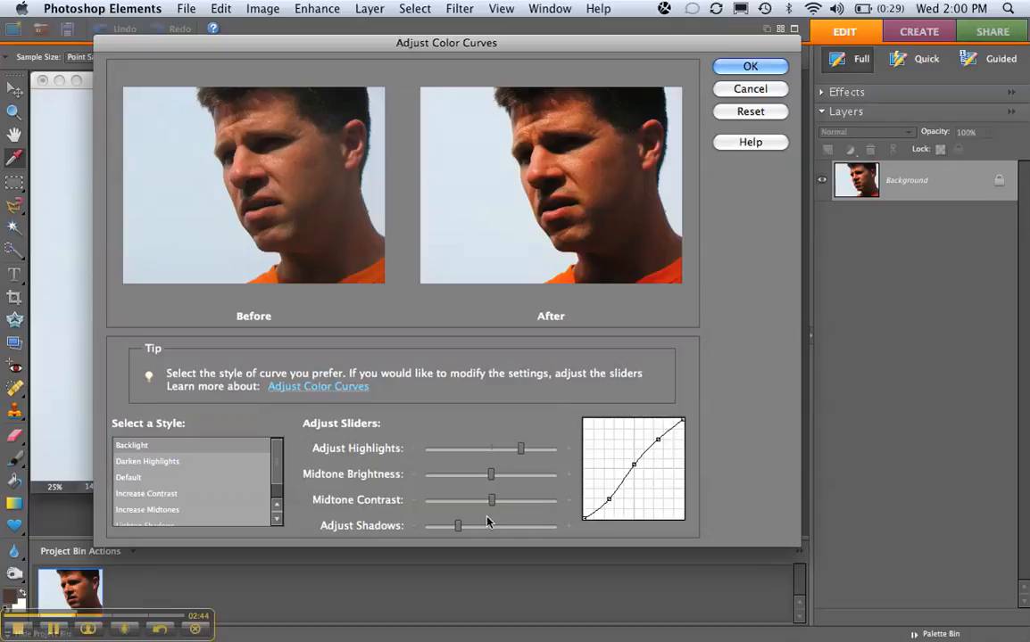
drag(457, 527, 473, 526)
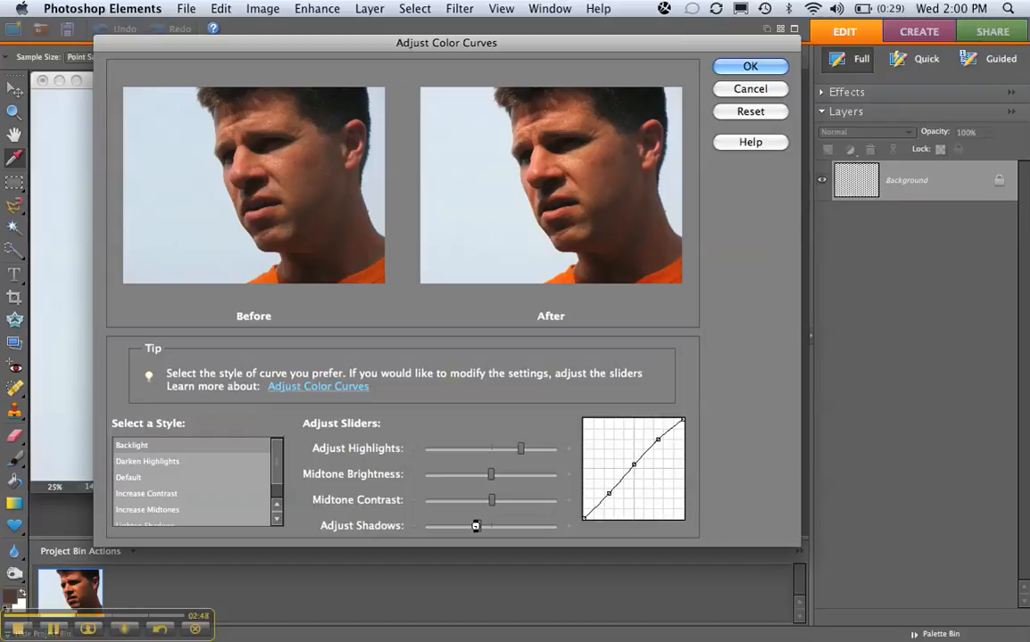
drag(494, 502, 480, 474)
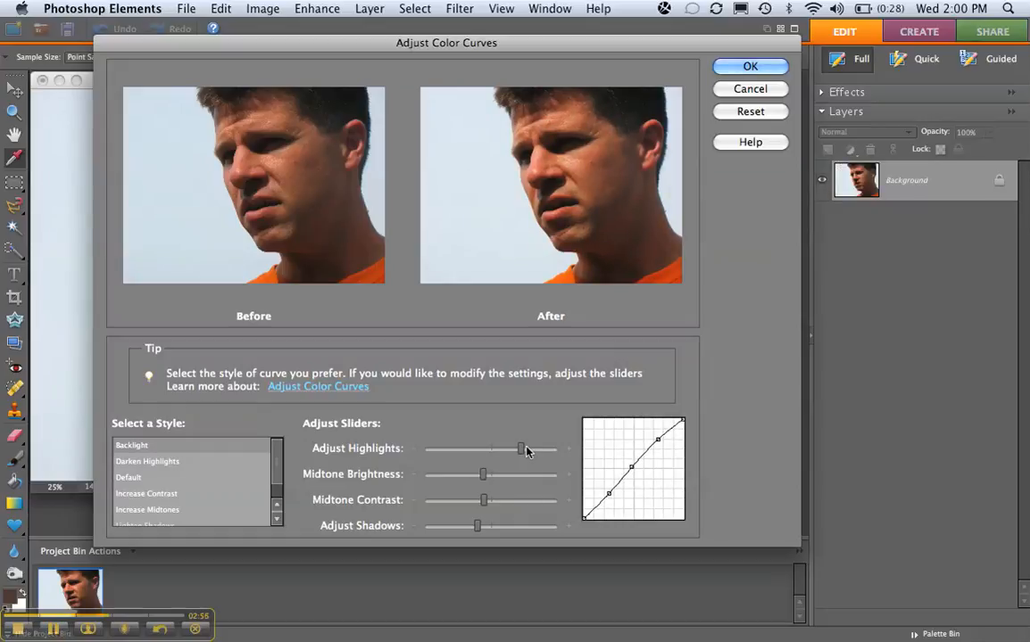
drag(521, 452, 506, 450)
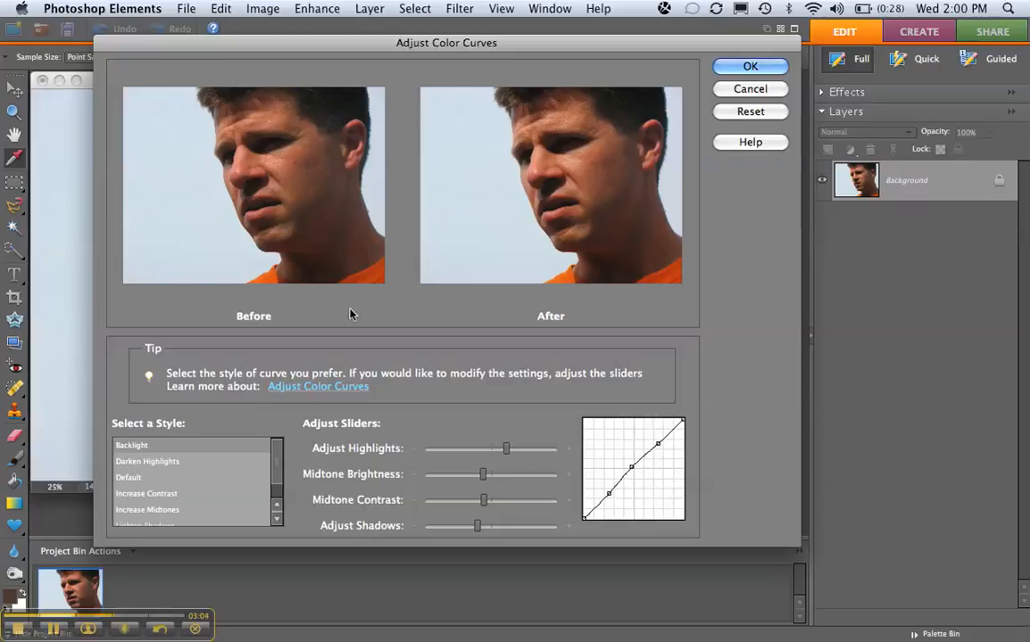
click(142, 479)
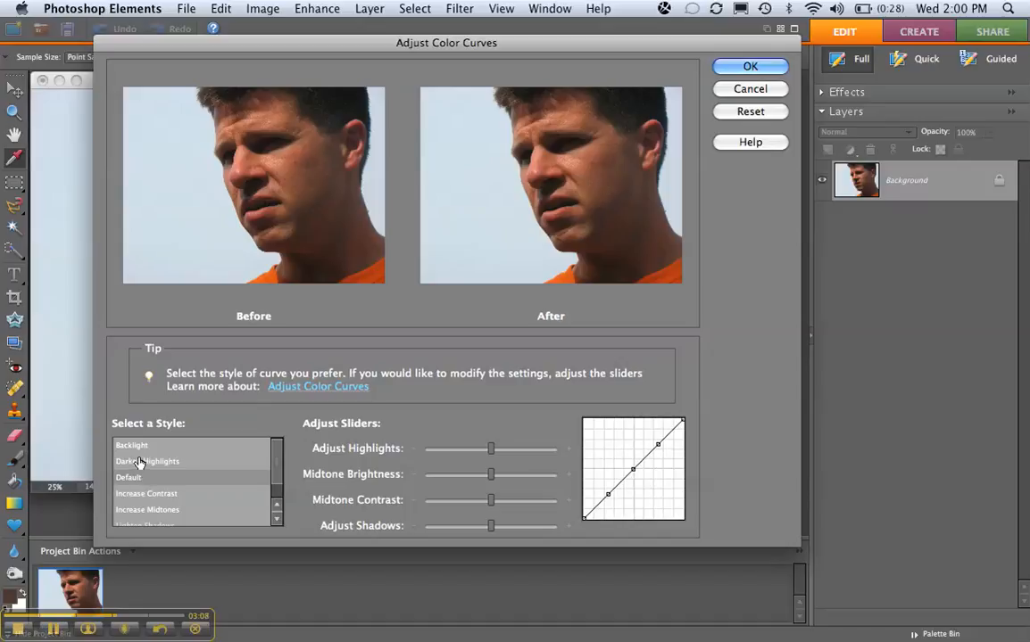
- Apply the Backlight curve style with highlights and midtone contrast raised slightly, and accept the color curves adjustment
click(132, 447)
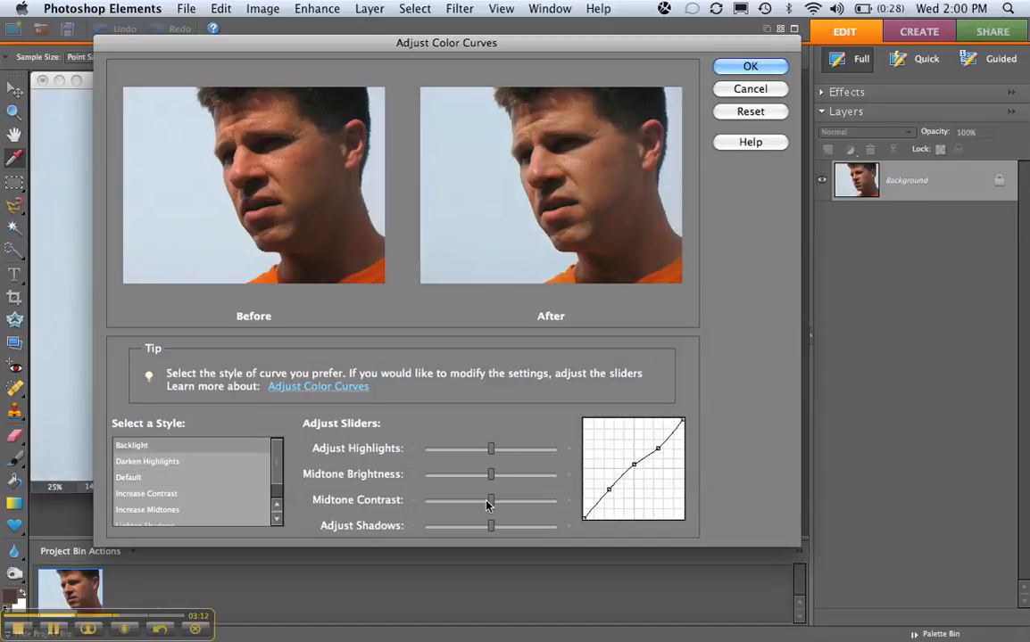
drag(493, 505, 486, 502)
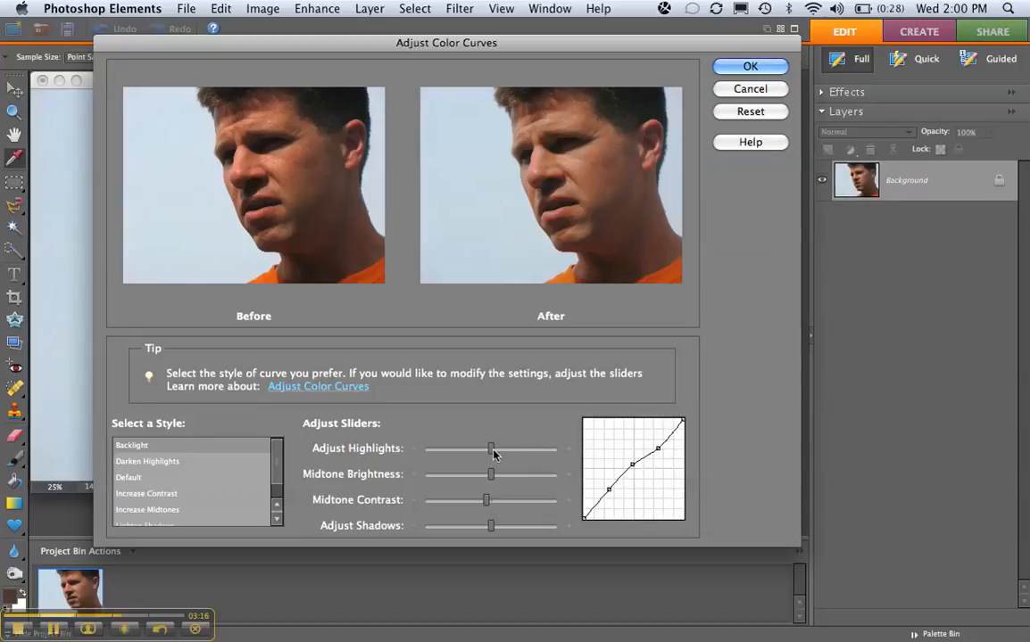
drag(490, 450, 505, 453)
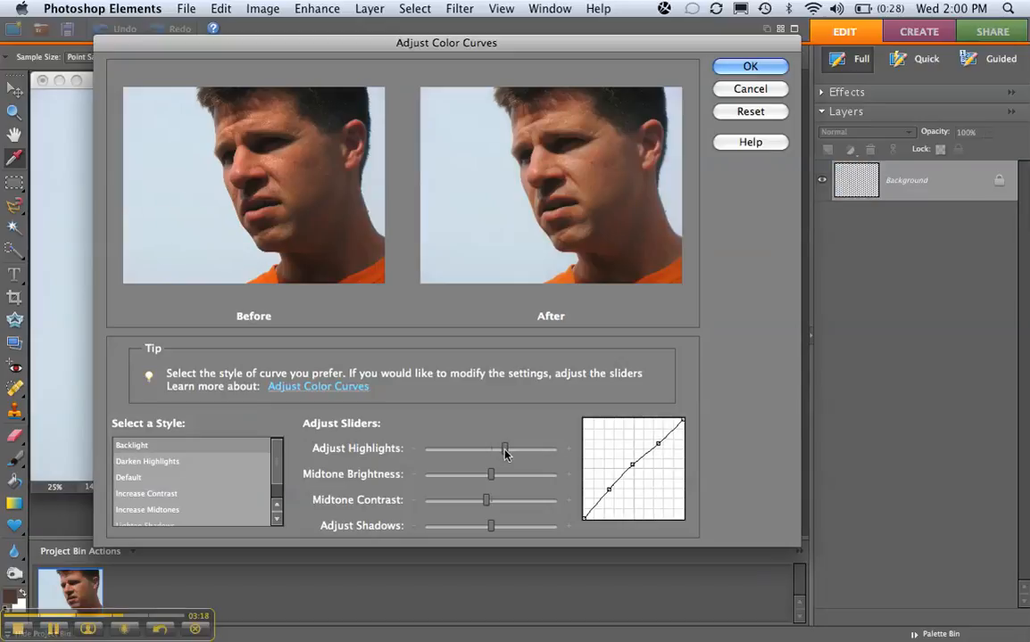
drag(487, 502, 500, 504)
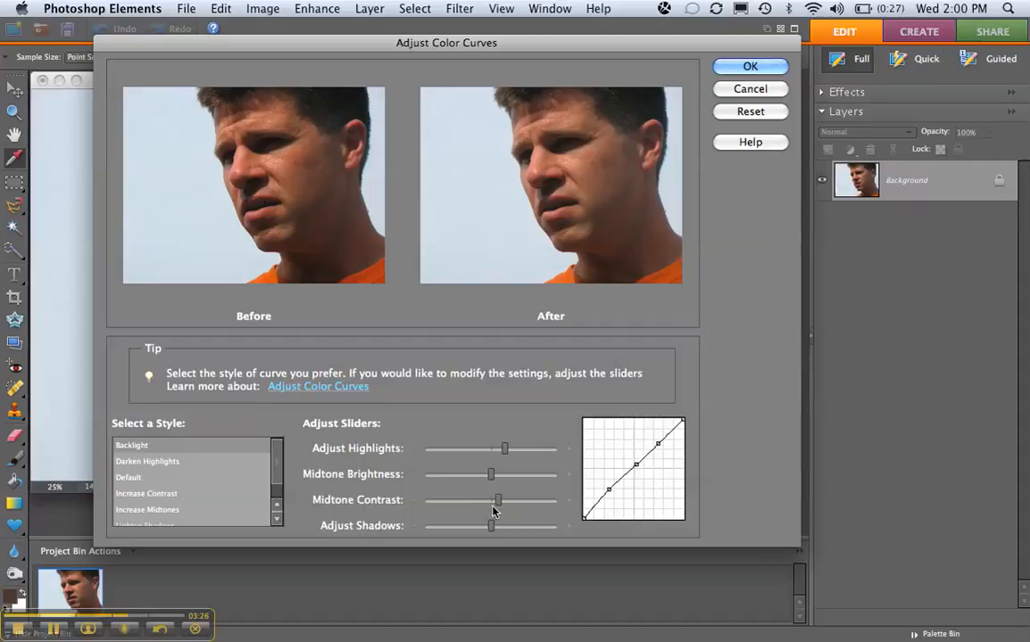
click(761, 68)
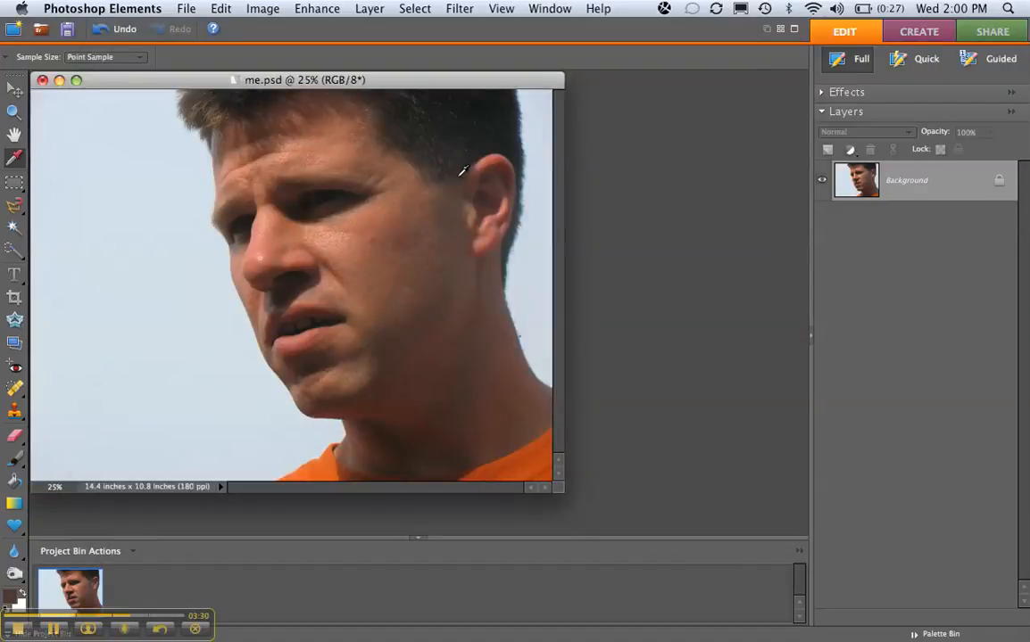
- Move the me.psd window aside and open the original me.jpg from the Desktop
drag(176, 84, 403, 81)
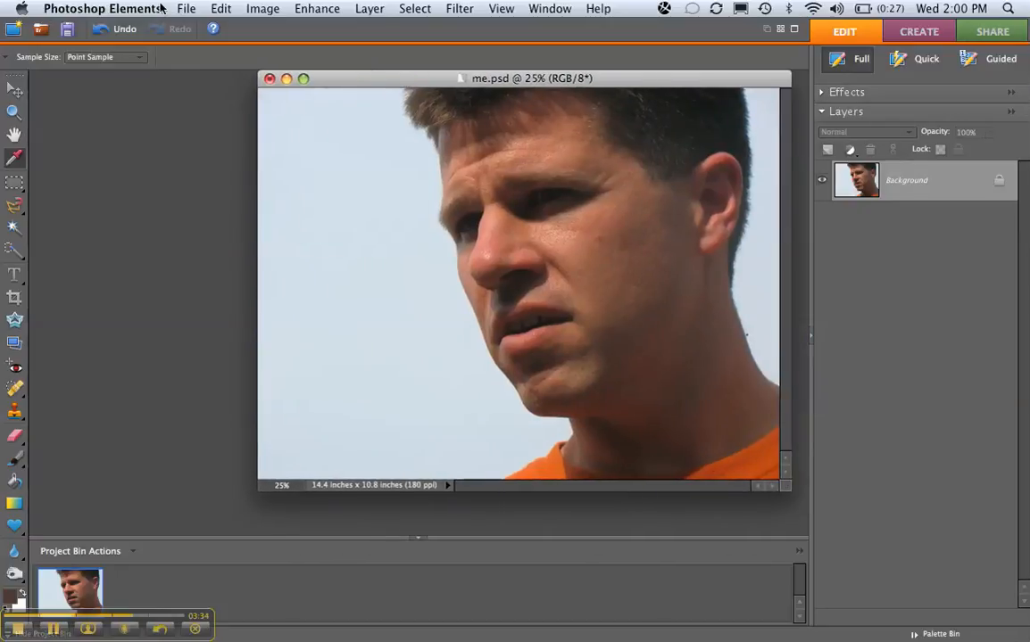
click(185, 8)
click(192, 41)
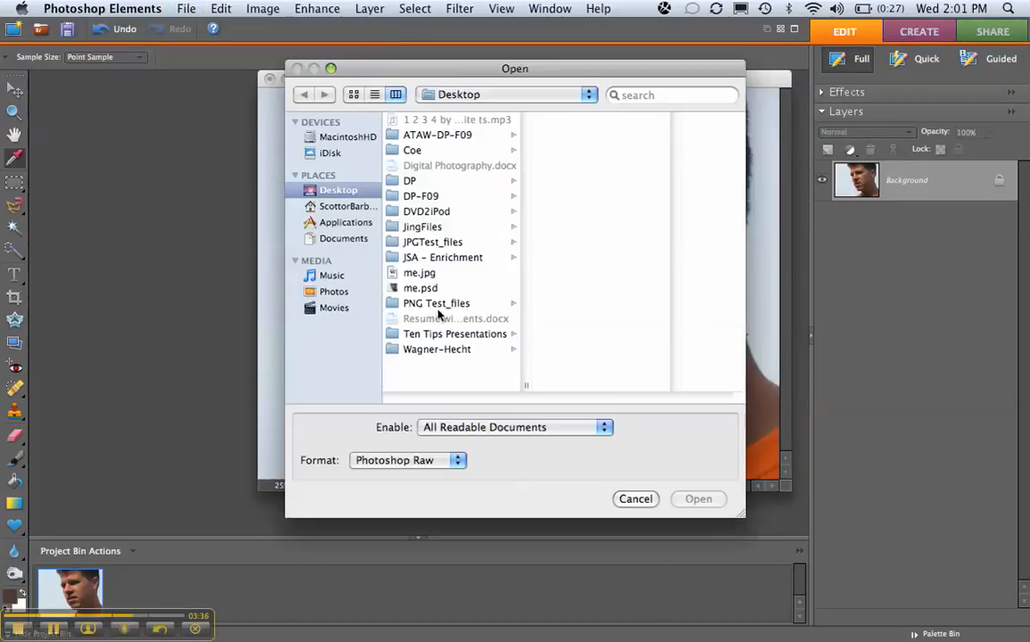
double_click(419, 273)
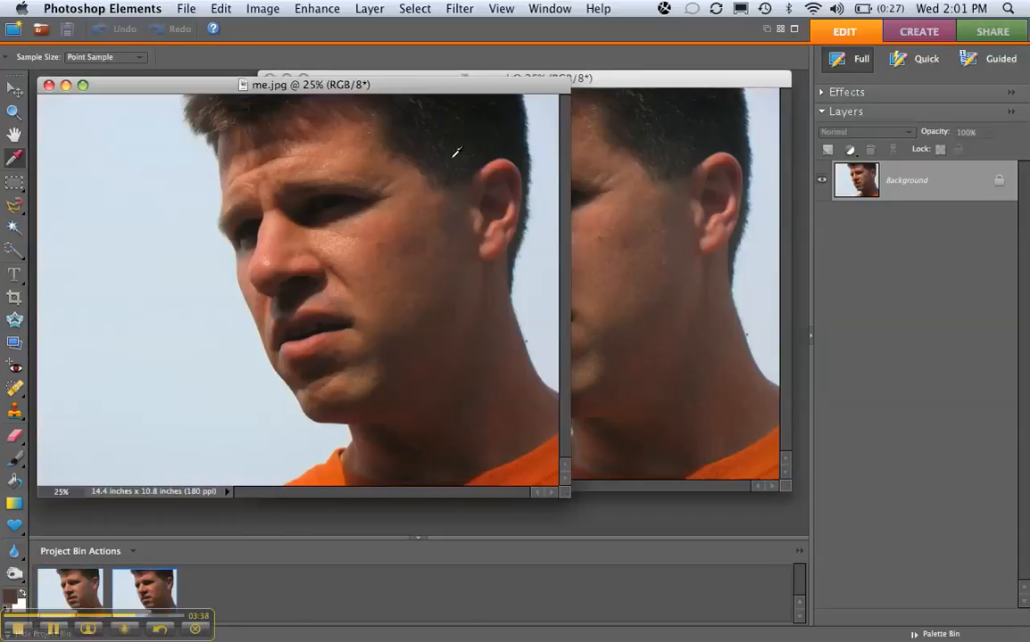
- Place the me.psd window beside me.jpg to compare the adjusted portrait with the original, and move it back to overlap me.jpg
drag(641, 80, 685, 127)
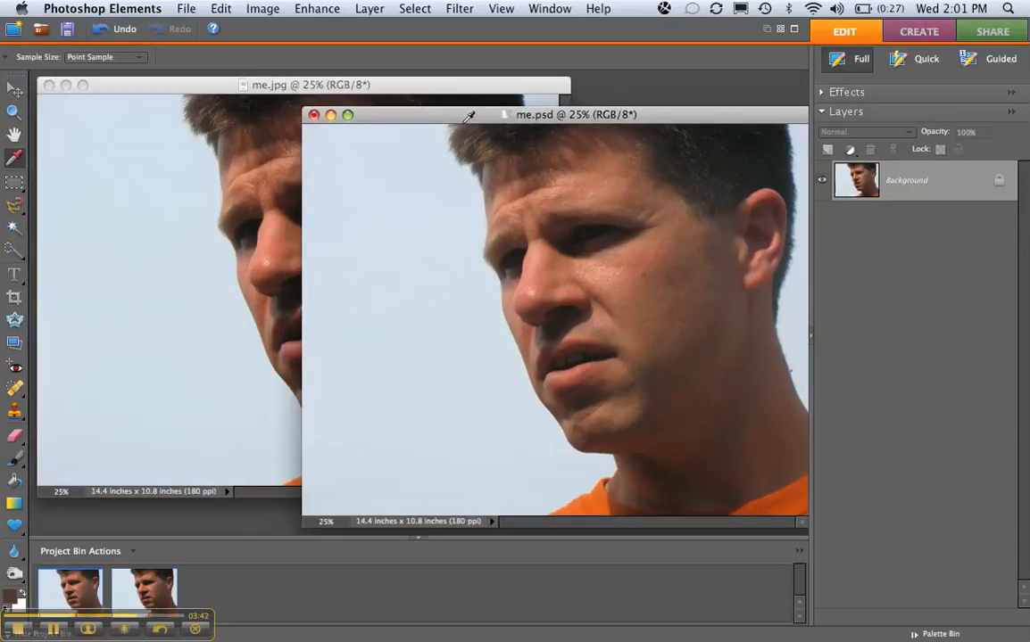
drag(452, 118, 599, 83)
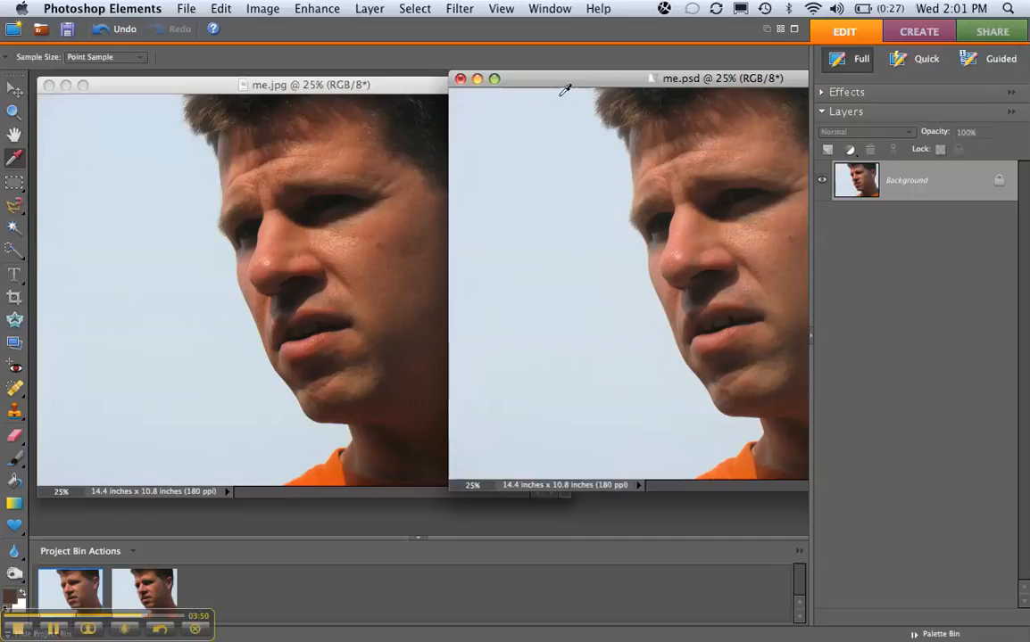
drag(548, 80, 322, 90)
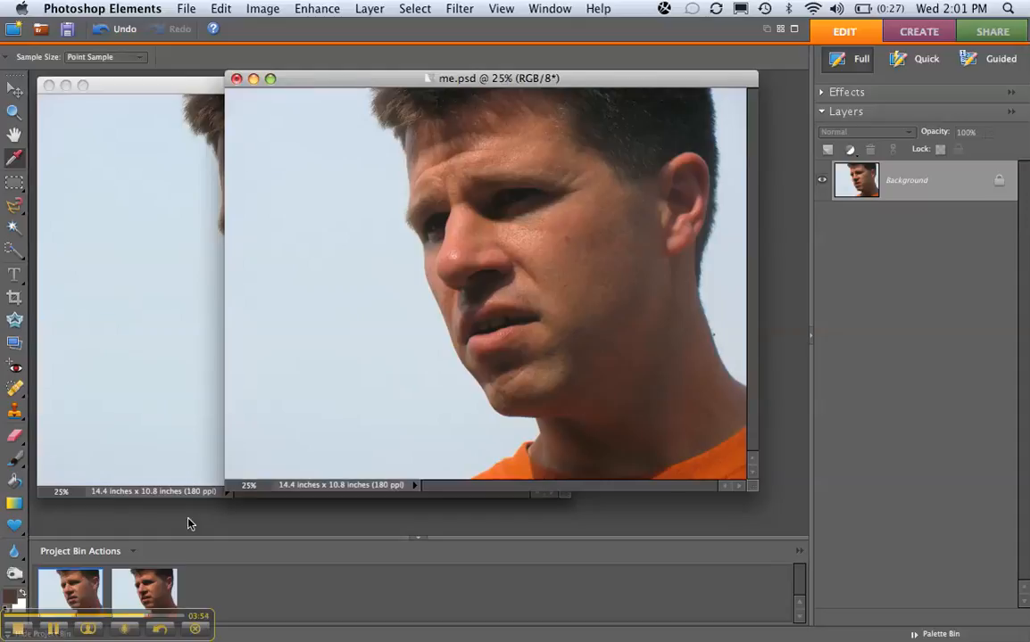